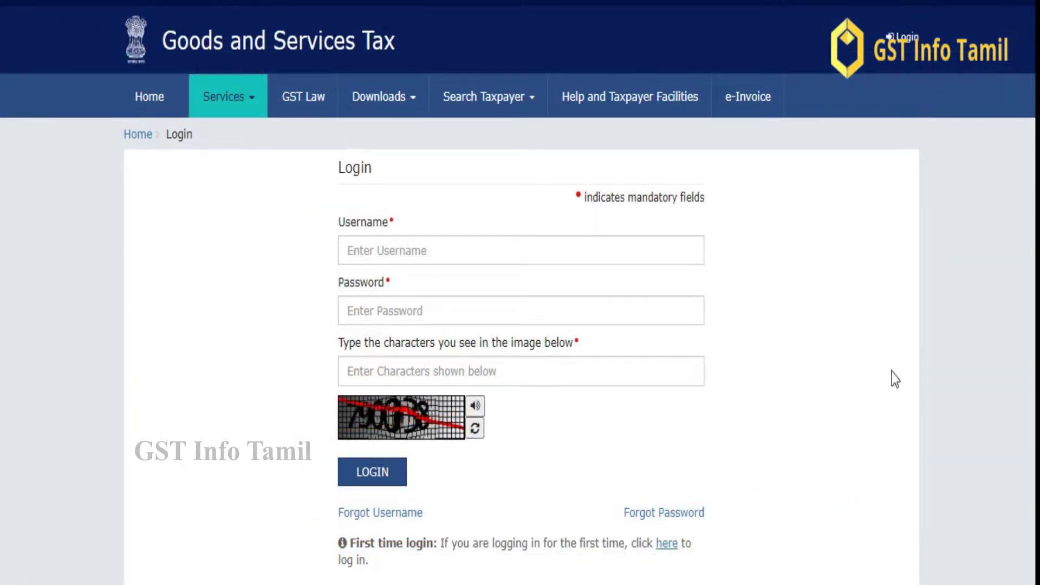
Start Forgot Username recovery, enter captcha 219452 and request an OTP
click(394, 513)
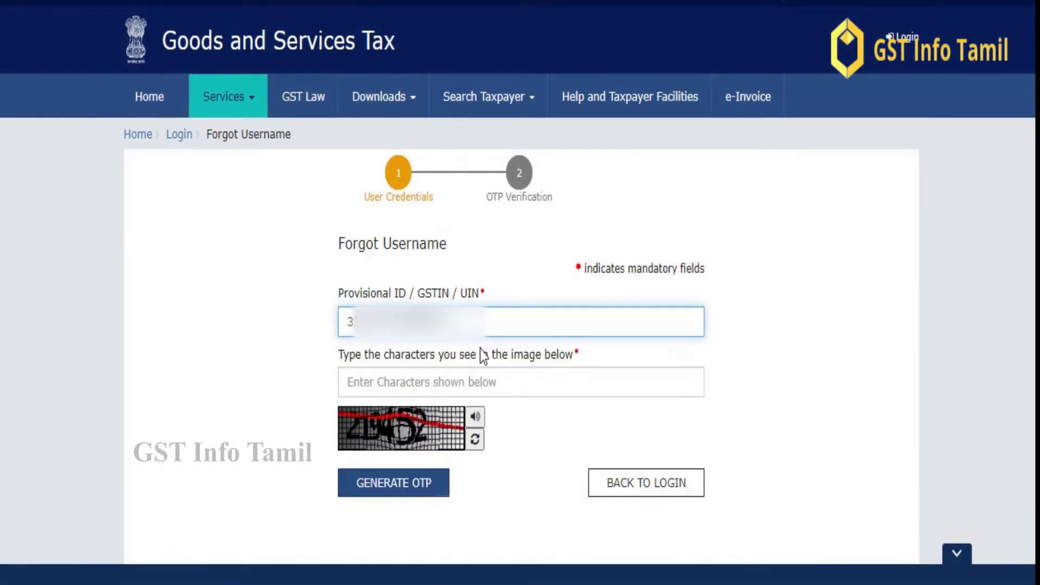
click(417, 374)
text(21)
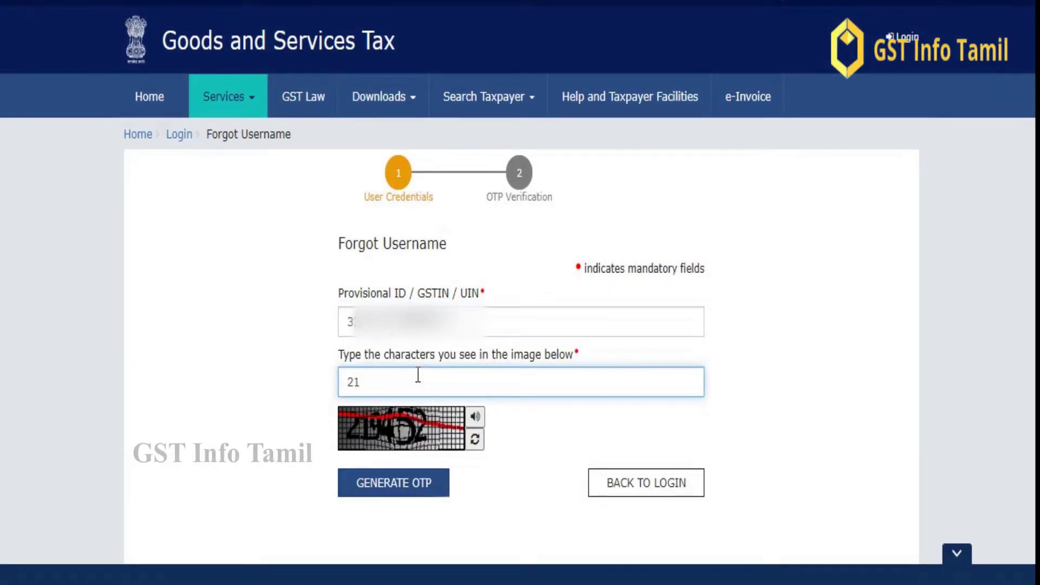
text(9452)
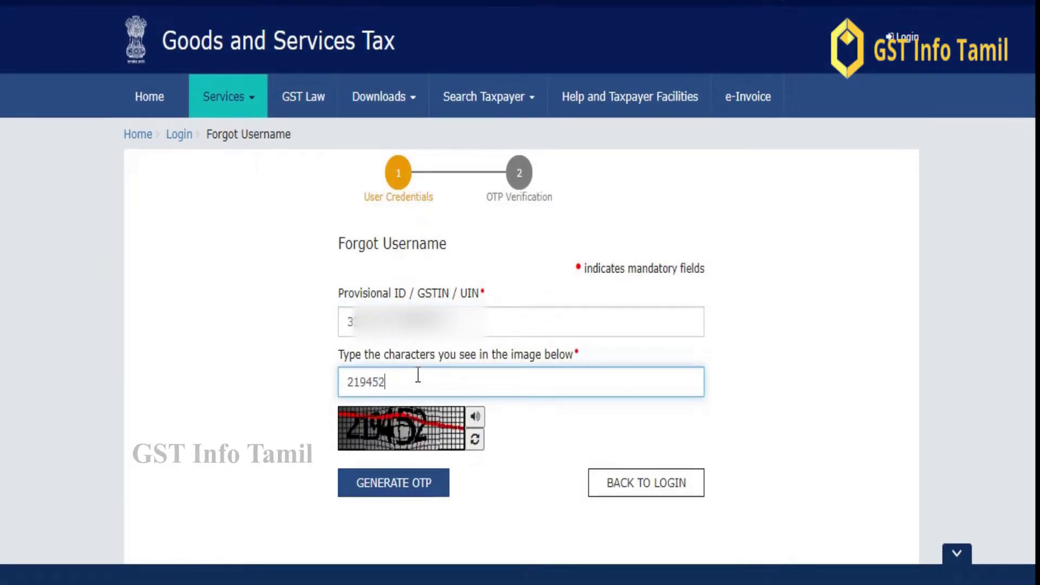
click(407, 484)
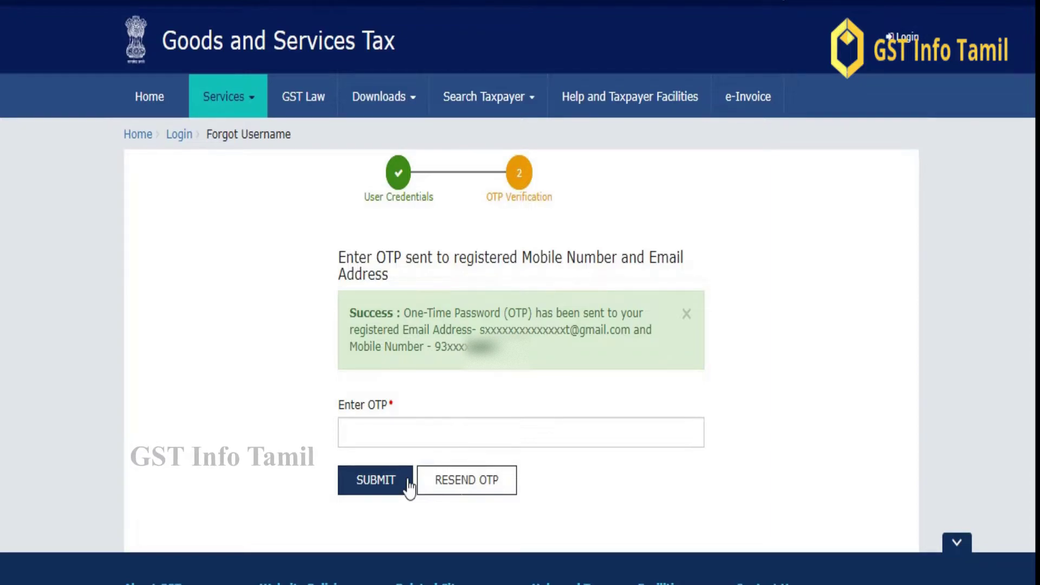
Enter the received OTP and submit it so the username is emailed
click(656, 432)
text(••••••)
click(380, 491)
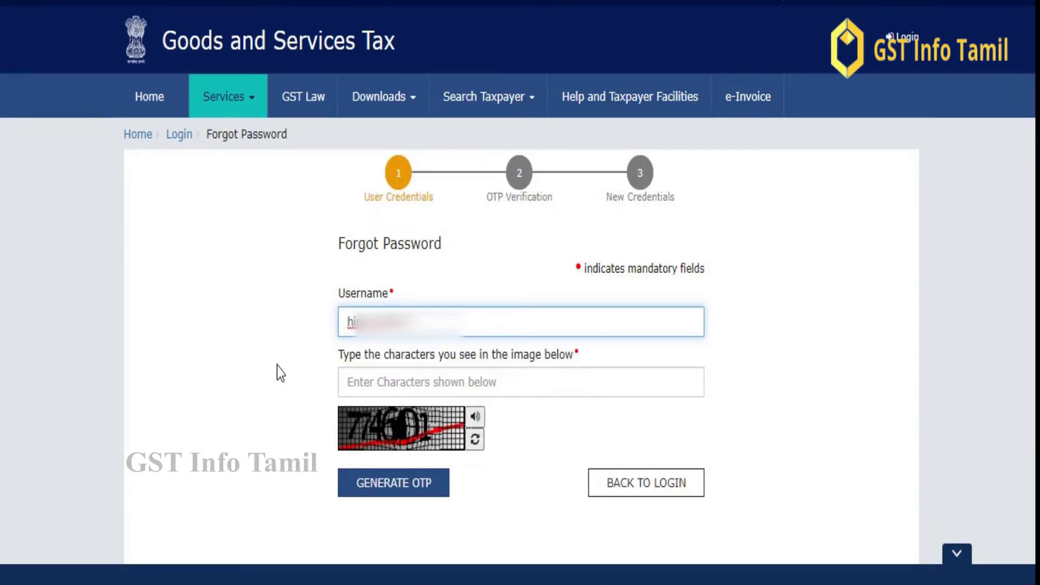
Start Forgot Password, enter captcha 774601, and verify the emailed OTP
click(278, 367)
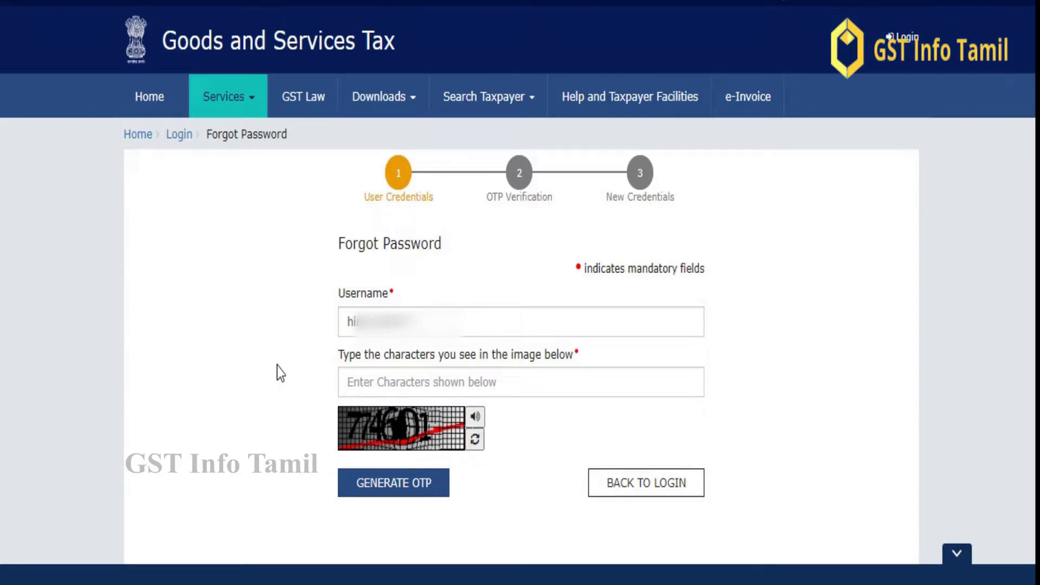
click(439, 373)
text(774601)
click(397, 484)
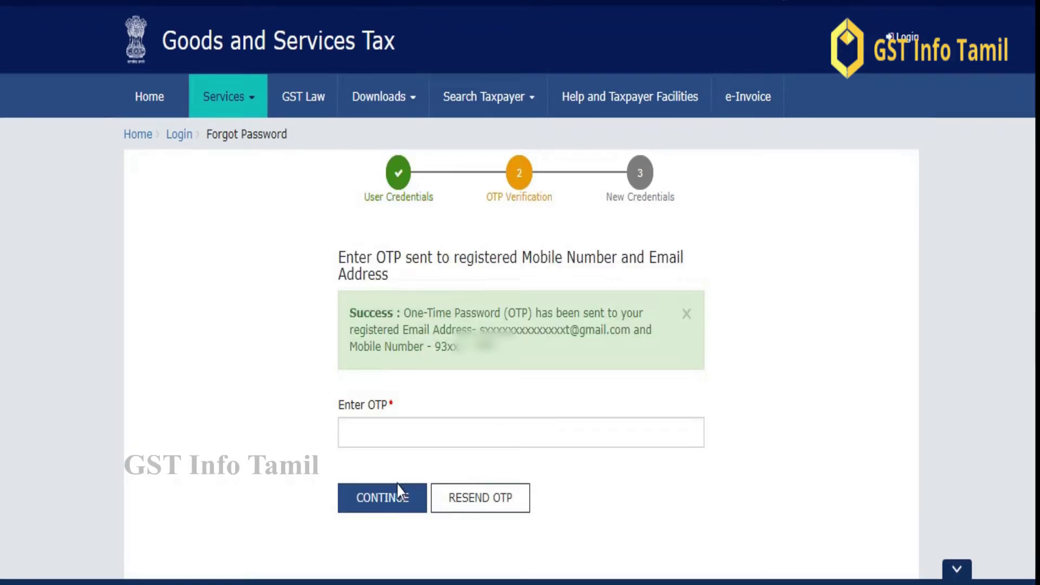
click(364, 441)
text(••••••)
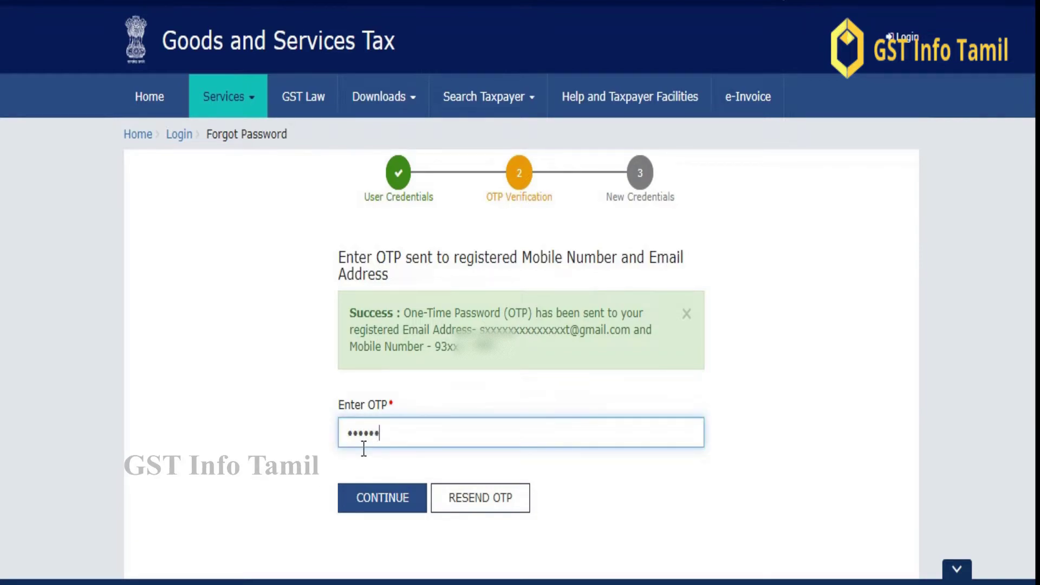
click(363, 501)
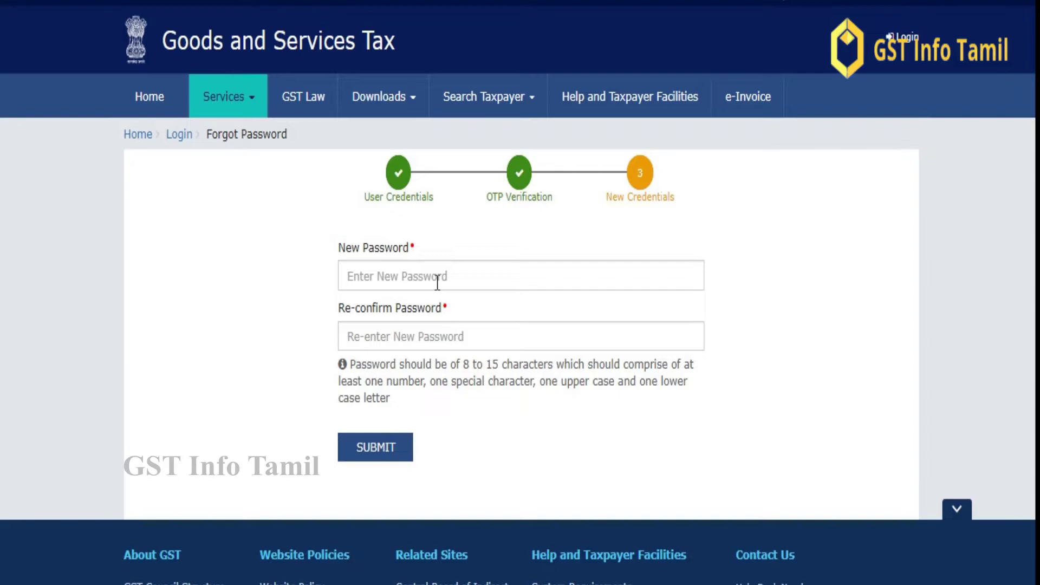
Enter the new password, confirm it, and save it
click(438, 283)
text(•••••••••)
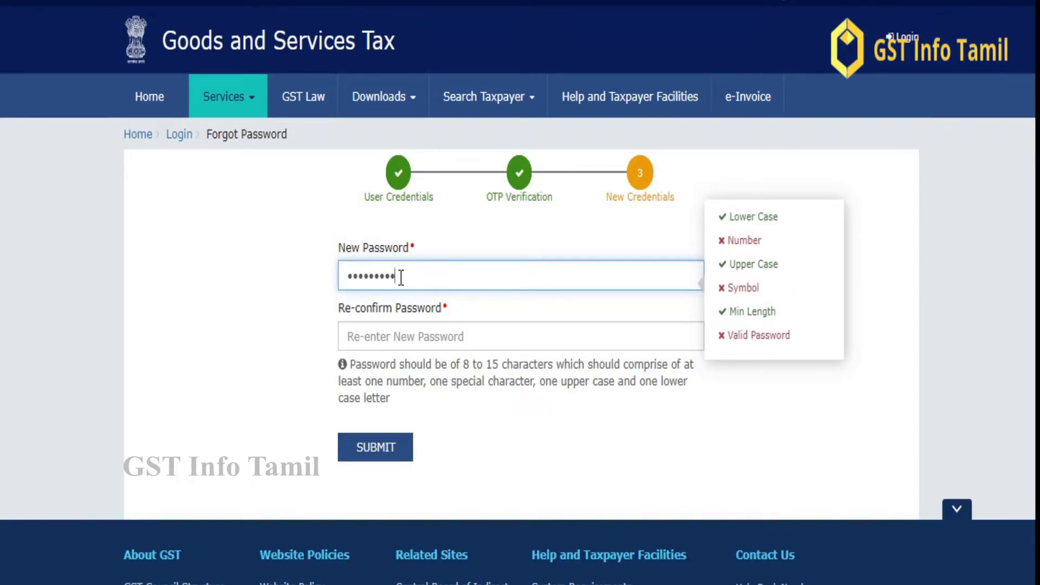
text(••••)
click(433, 332)
text(•••••••••)
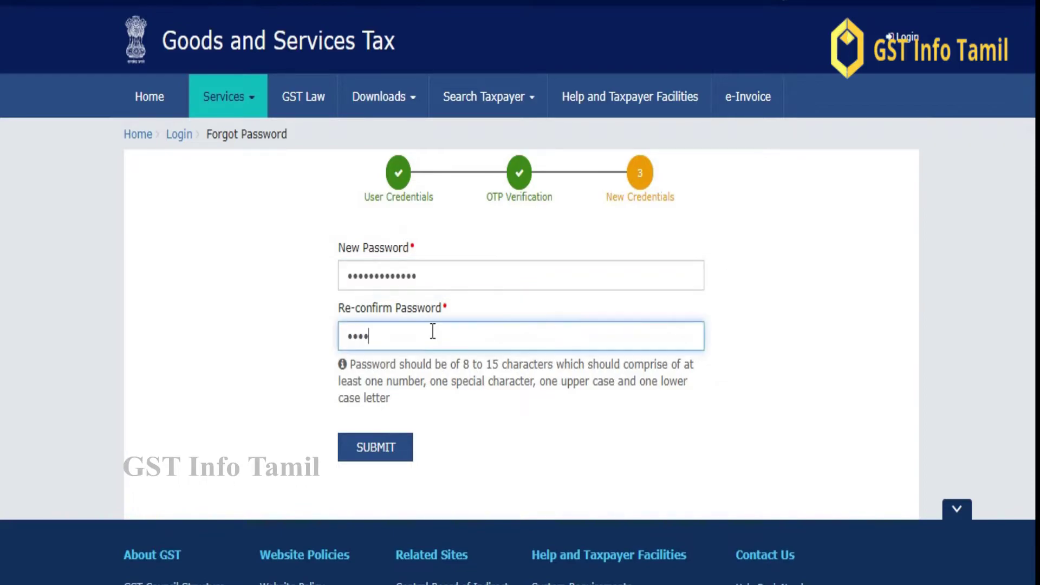
text(••••)
click(379, 445)
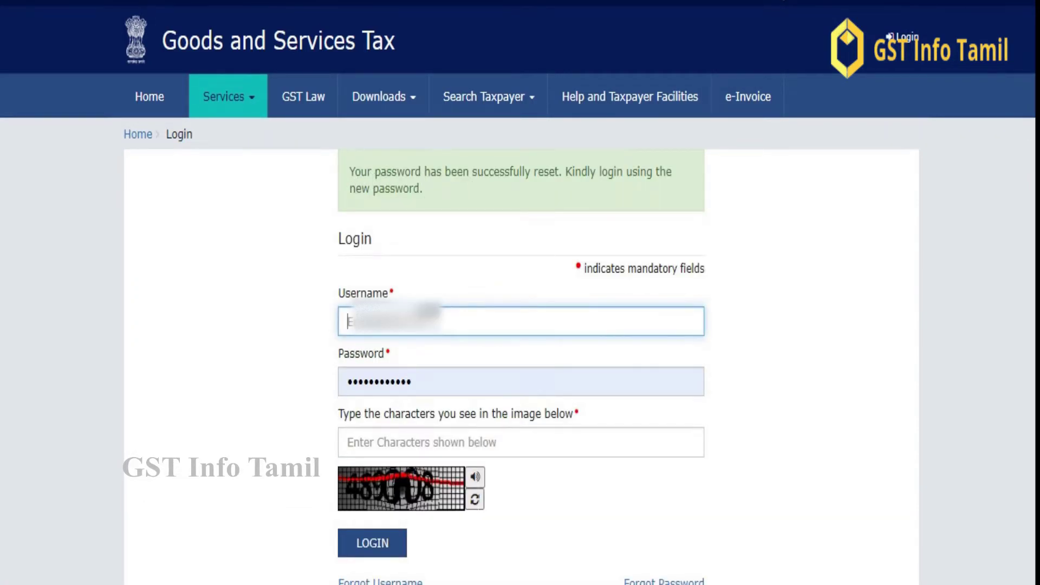
Log in with the new password and captcha 489008
click(420, 381)
text(•••••••••••••)
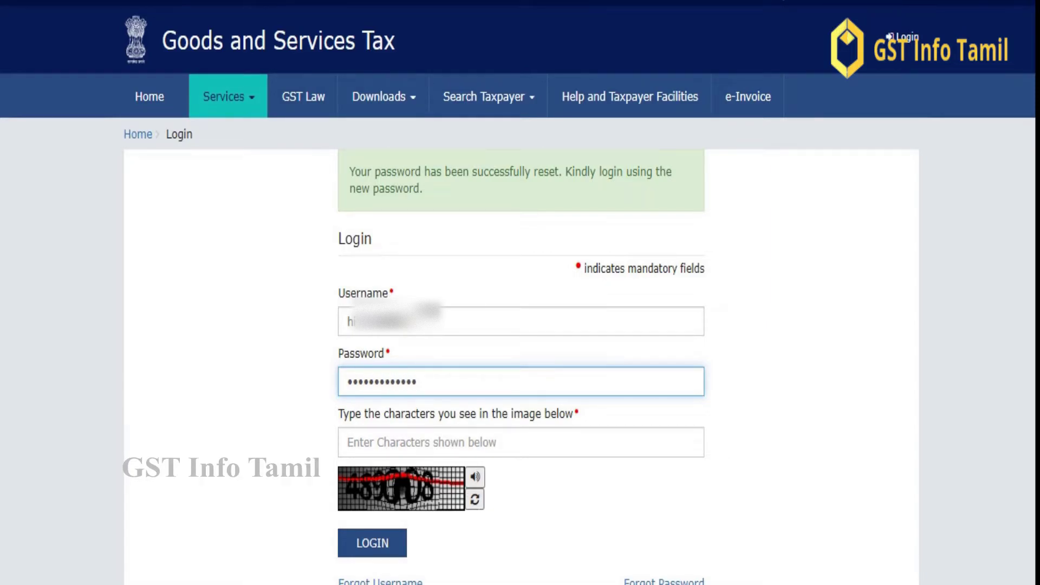
click(397, 440)
text(48)
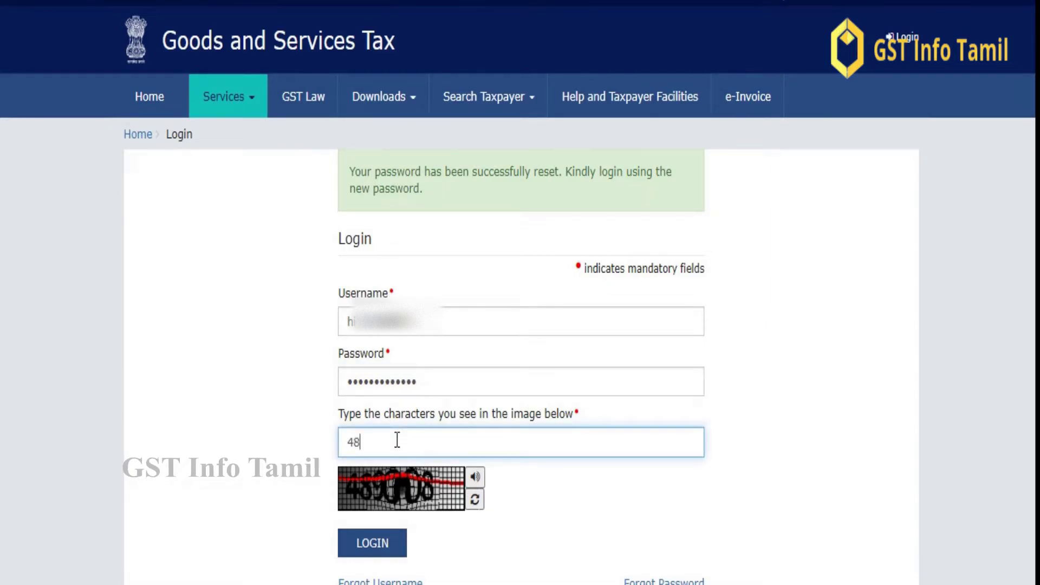
text(9008)
click(381, 540)
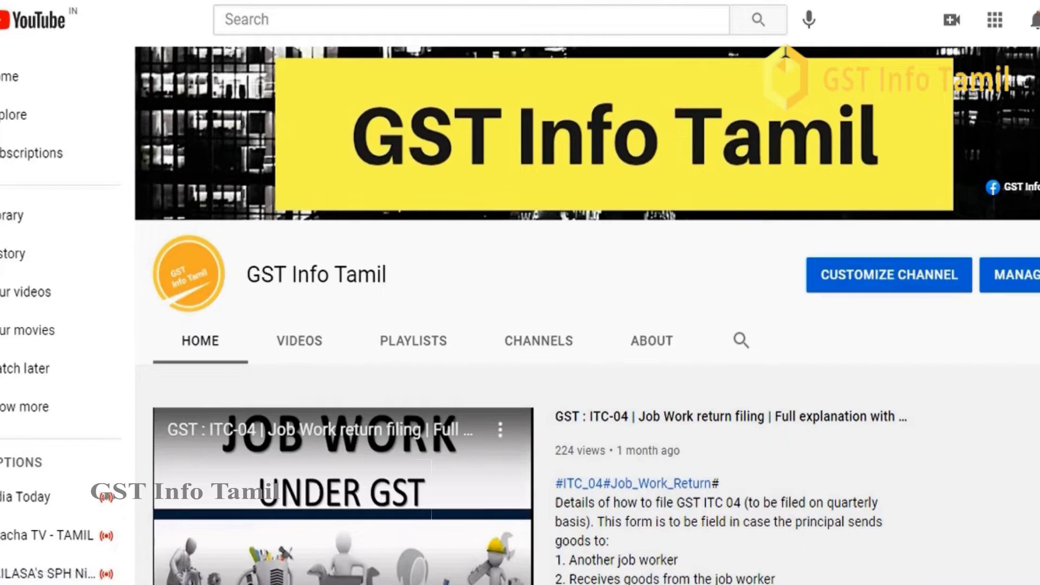
Advance the GST Info Tamil Uploads carousel two sets to later videos
scroll(173, 400, down, 4)
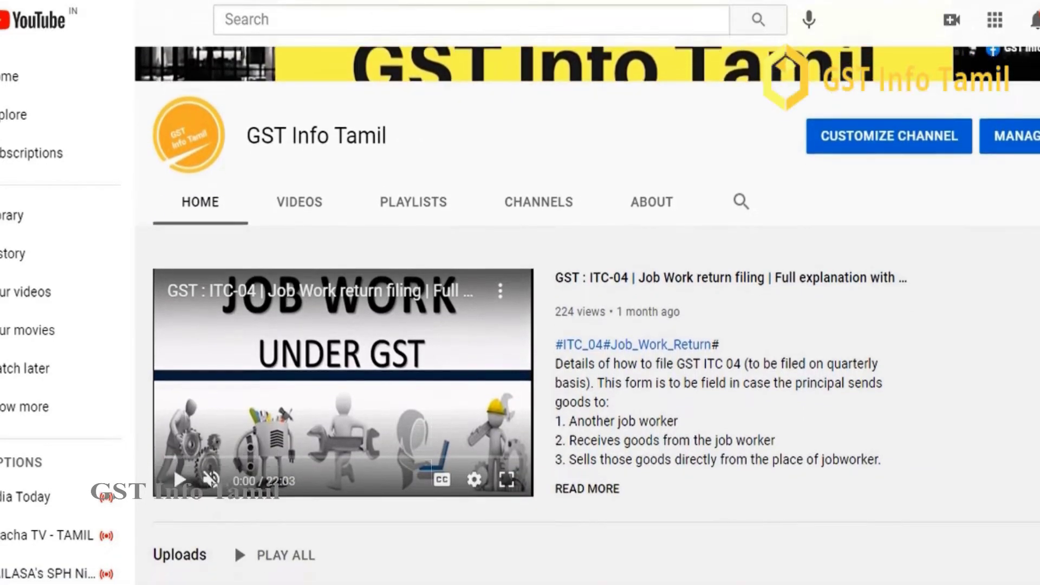
scroll(173, 399, down, 5)
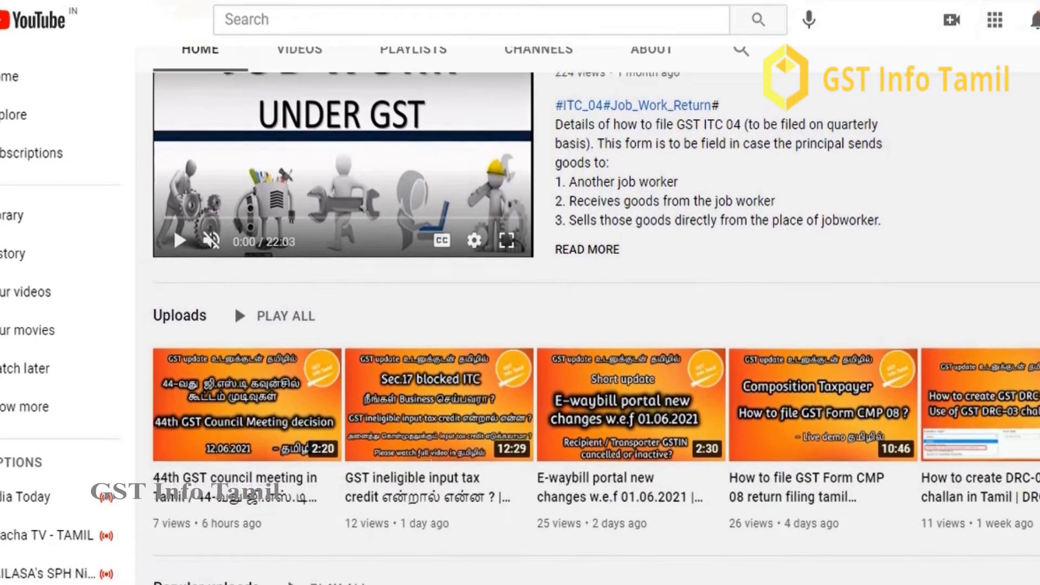
scroll(287, 388, down, 3)
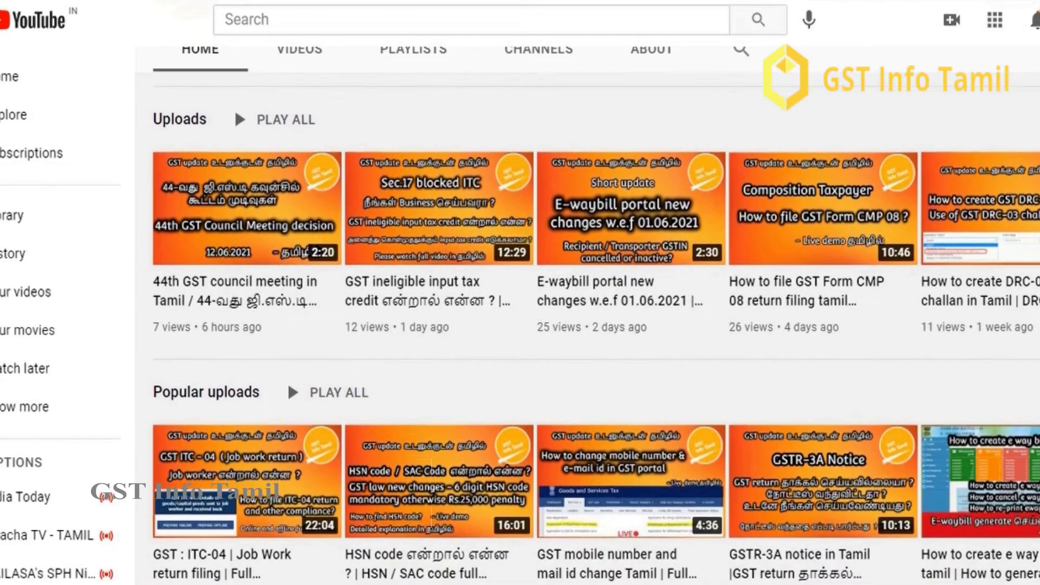
scroll(287, 388, up, 1)
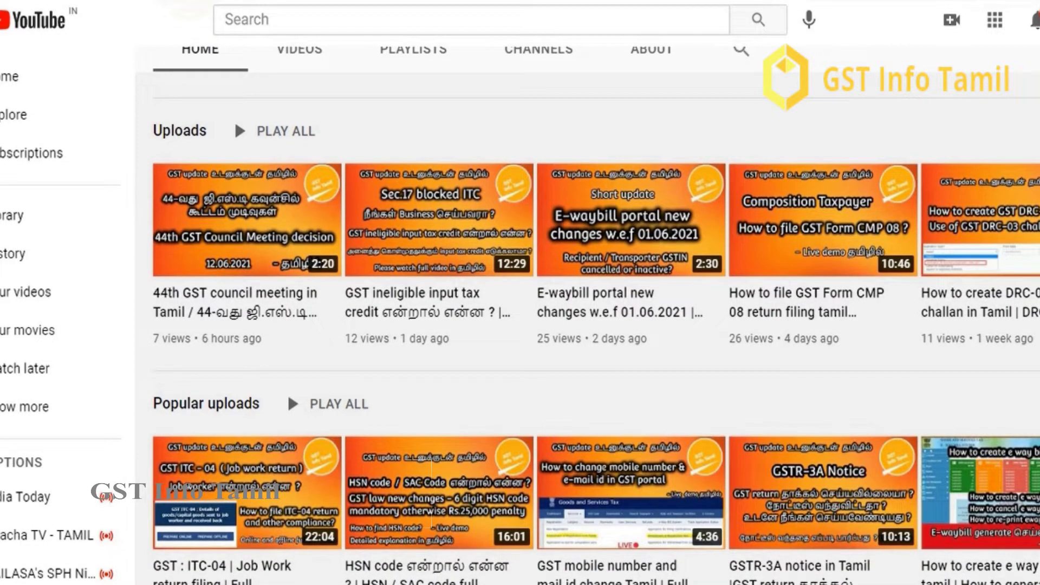
click(1032, 219)
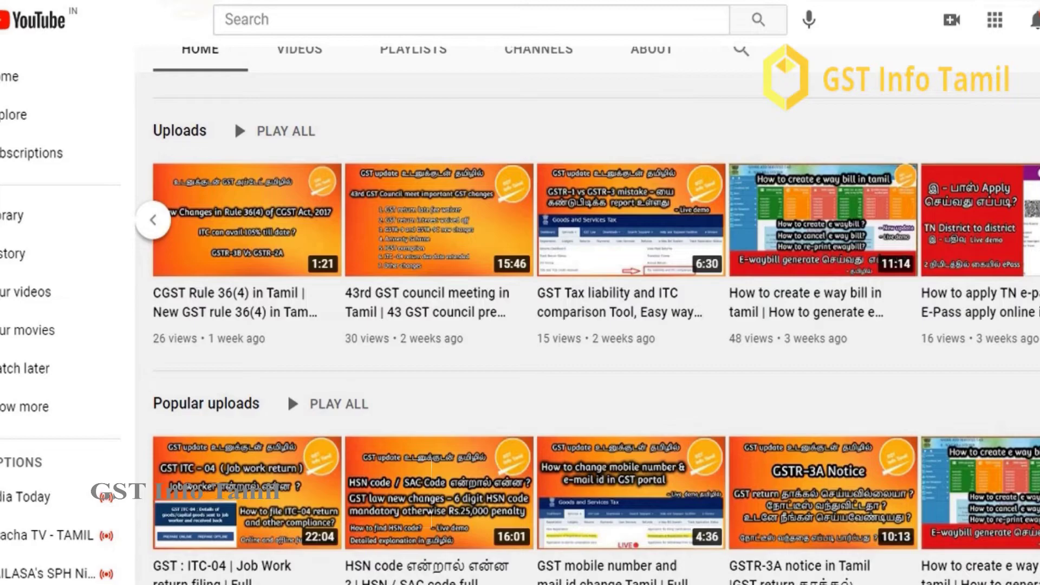
click(1032, 219)
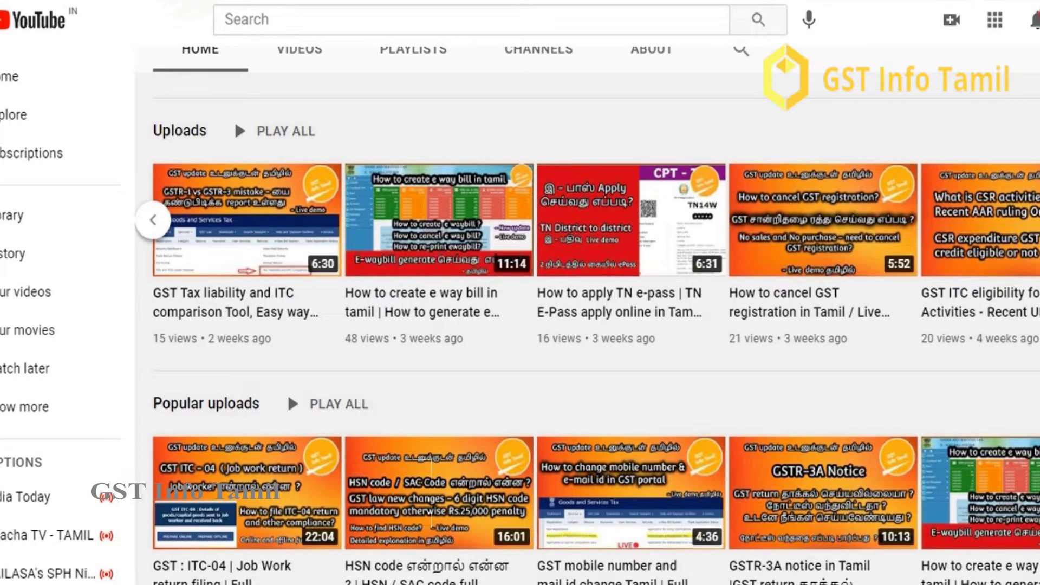
Switch to the channel's Videos tab listing all uploads
scroll(288, 392, up, 1)
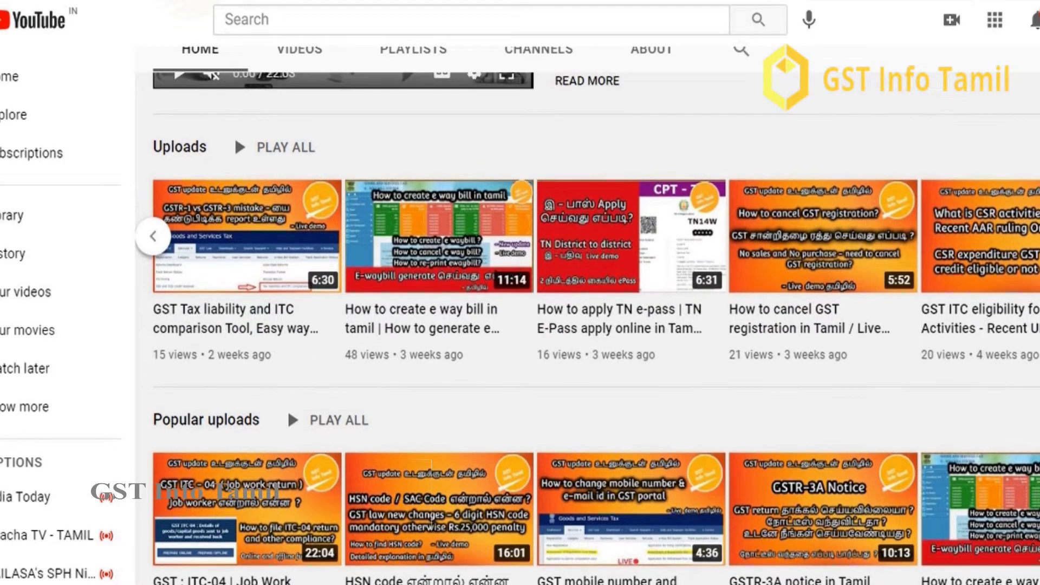
scroll(287, 392, down, 2)
scroll(287, 359, down, 1)
scroll(287, 349, up, 1)
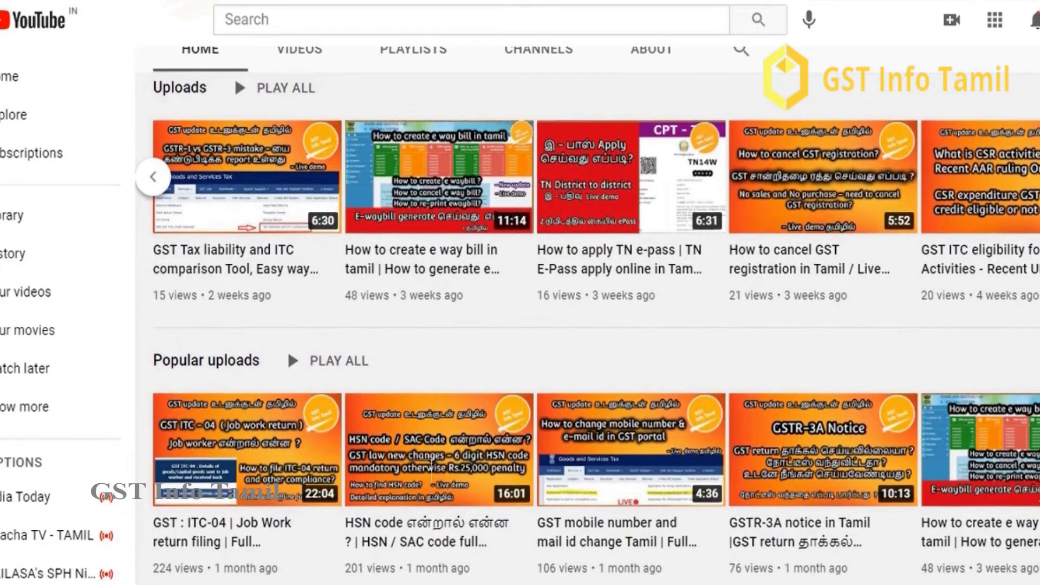
click(304, 53)
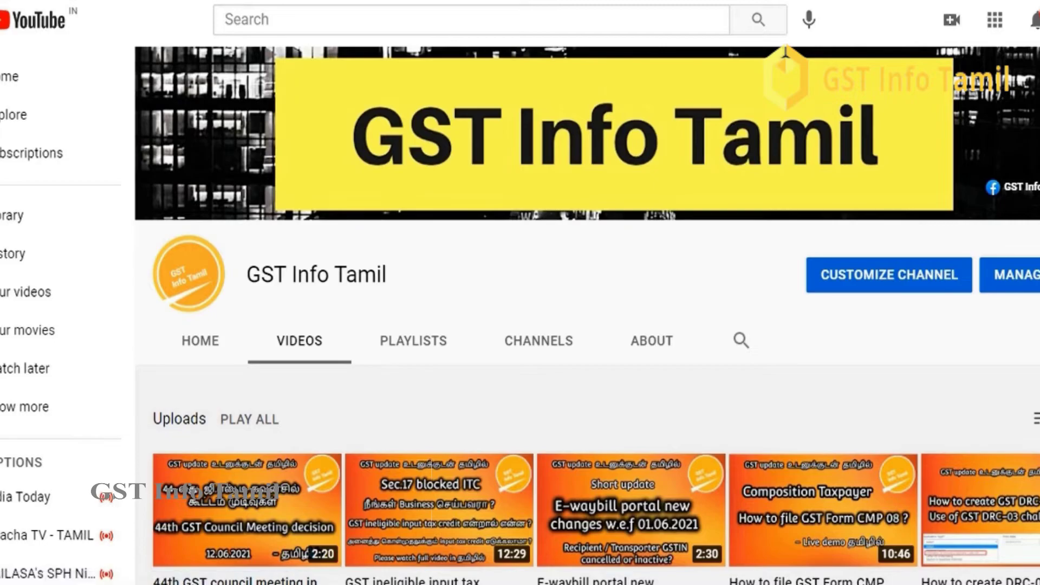
scroll(785, 51, down, 5)
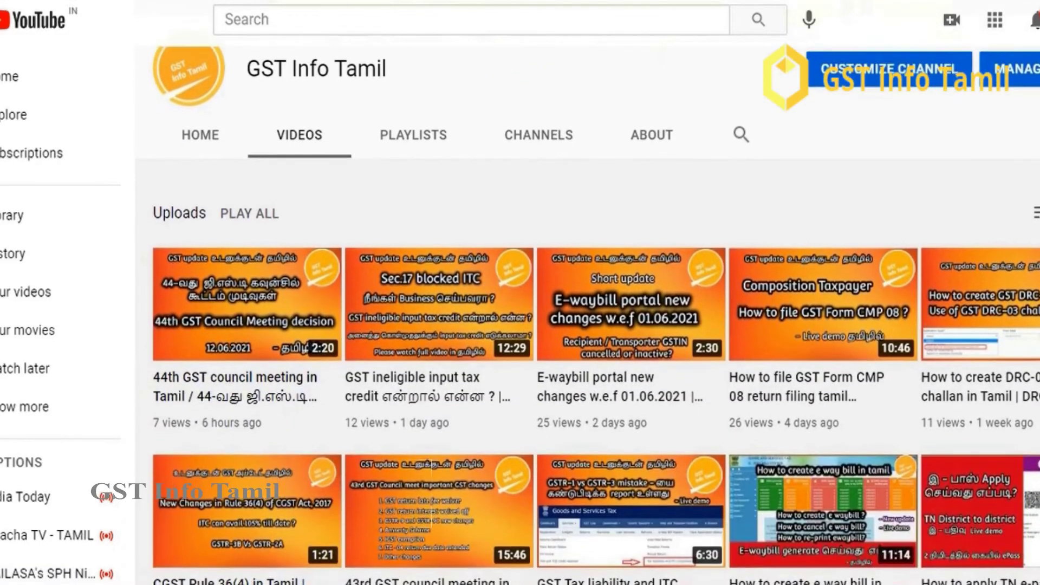
scroll(587, 316, down, 4)
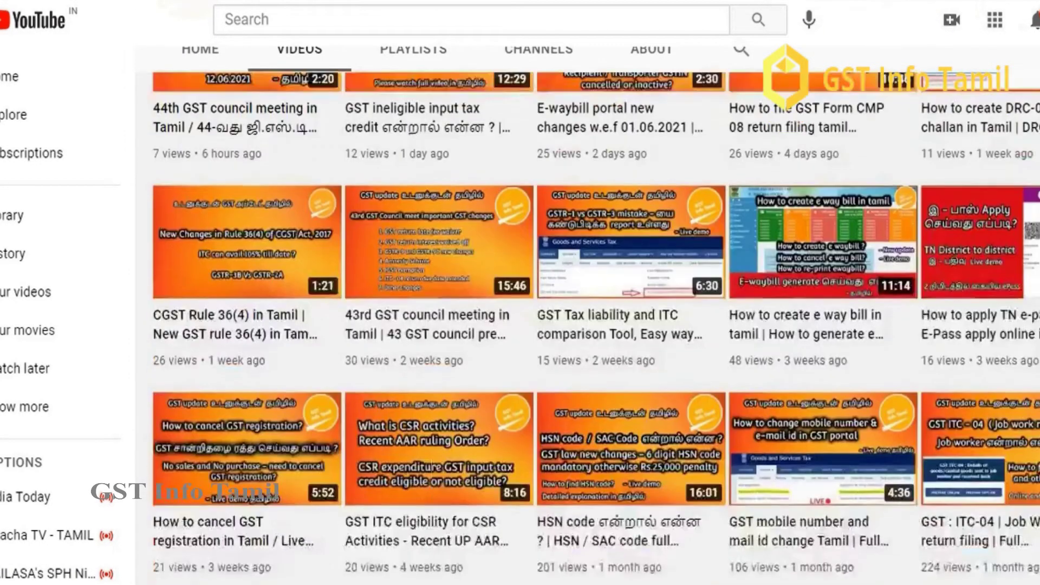
scroll(596, 325, up, 2)
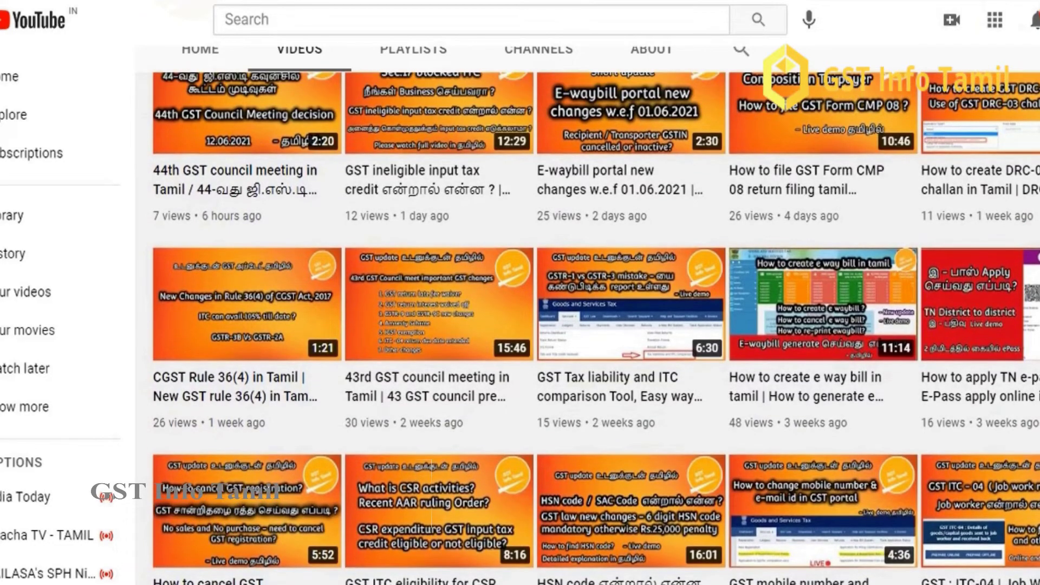
scroll(596, 325, up, 2)
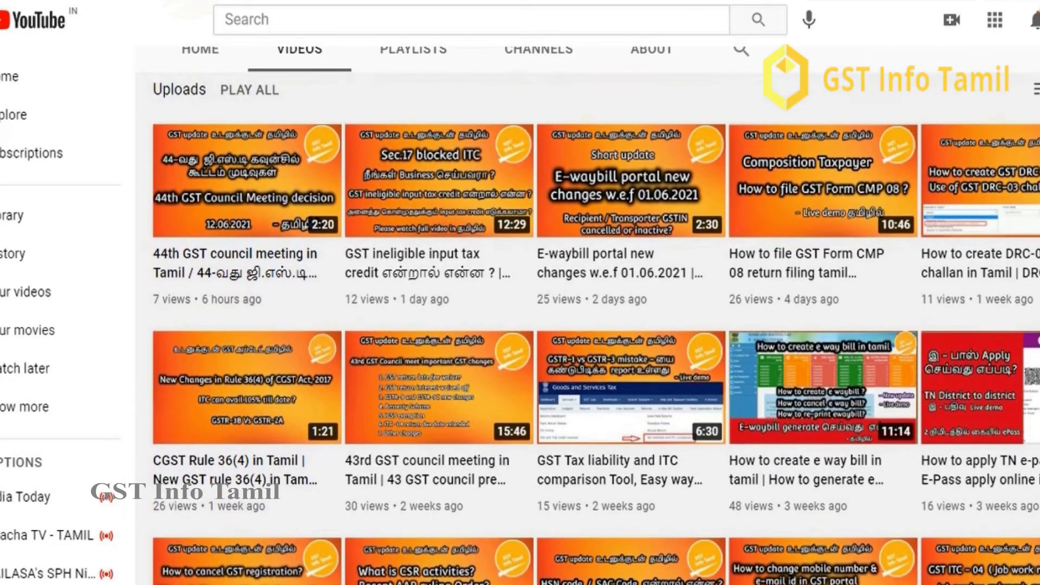
scroll(596, 325, down, 1)
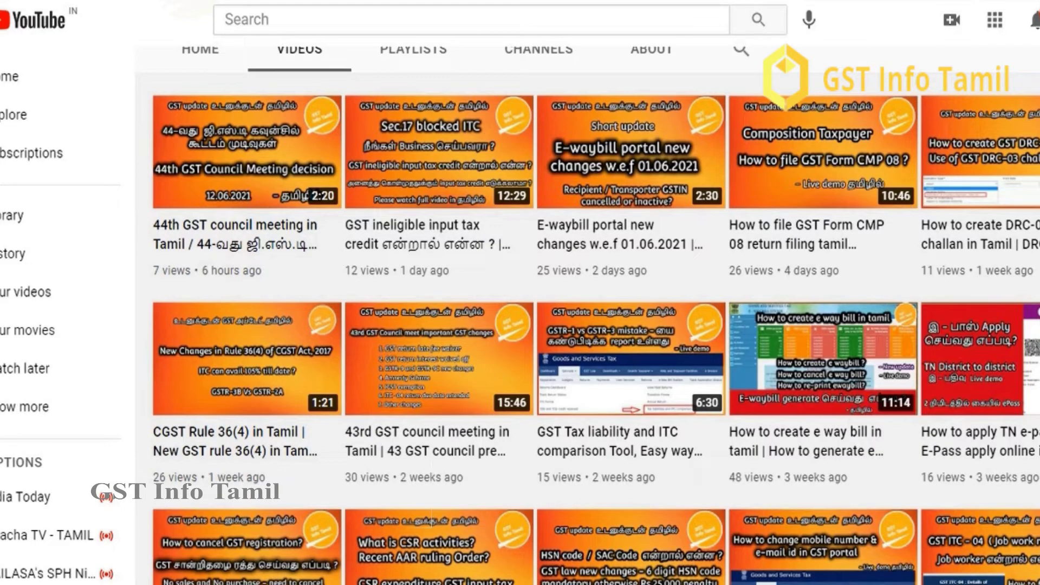
right_click(864, 280)
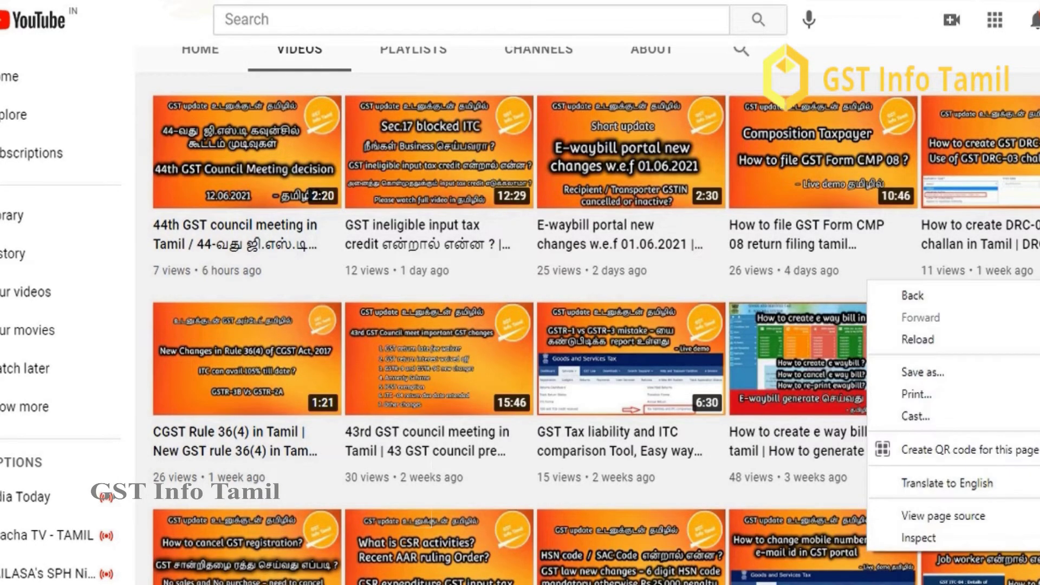
key(Escape)
scroll(596, 325, up, 3)
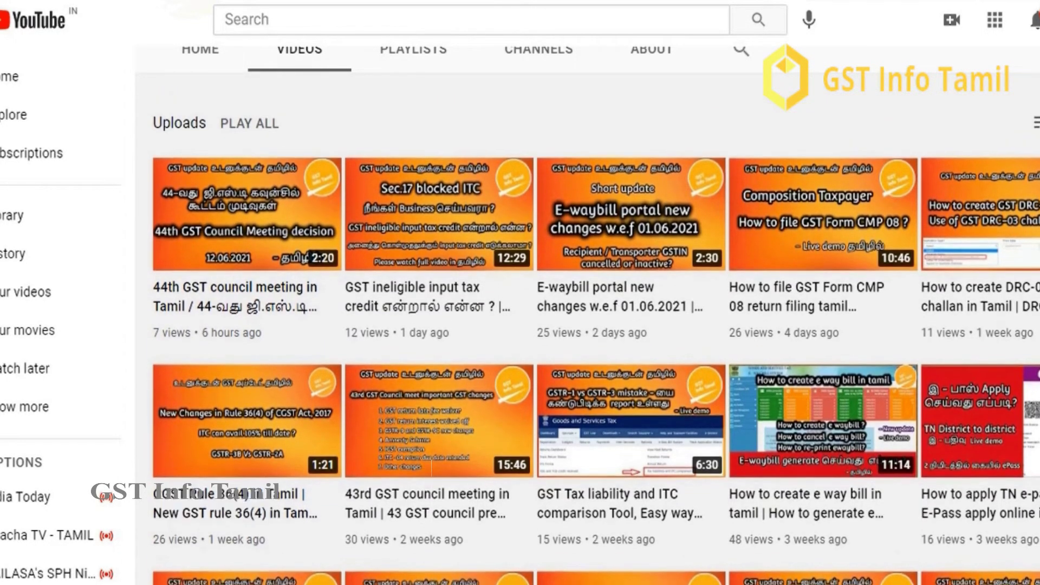
scroll(596, 315, up, 5)
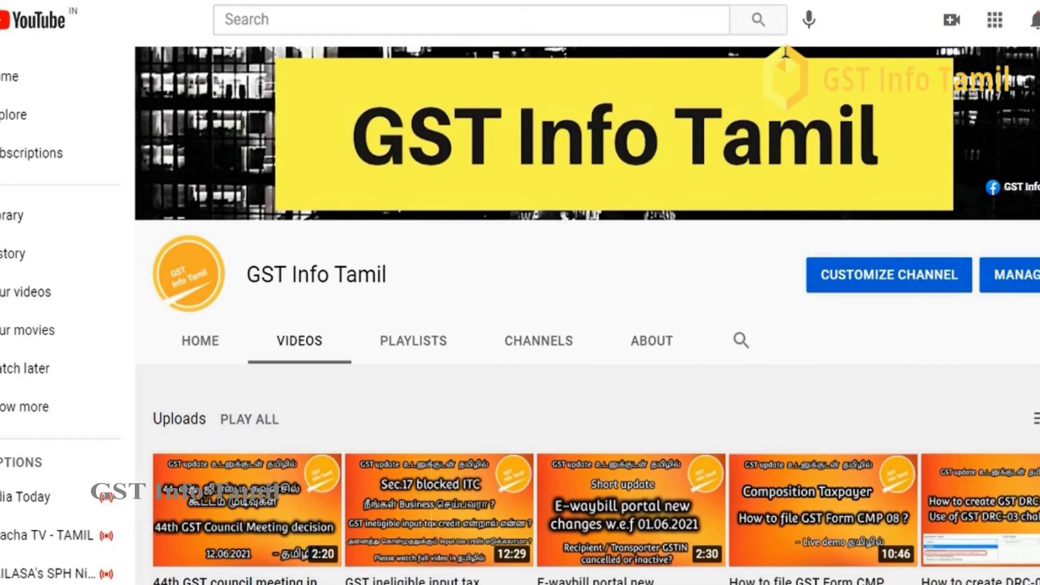